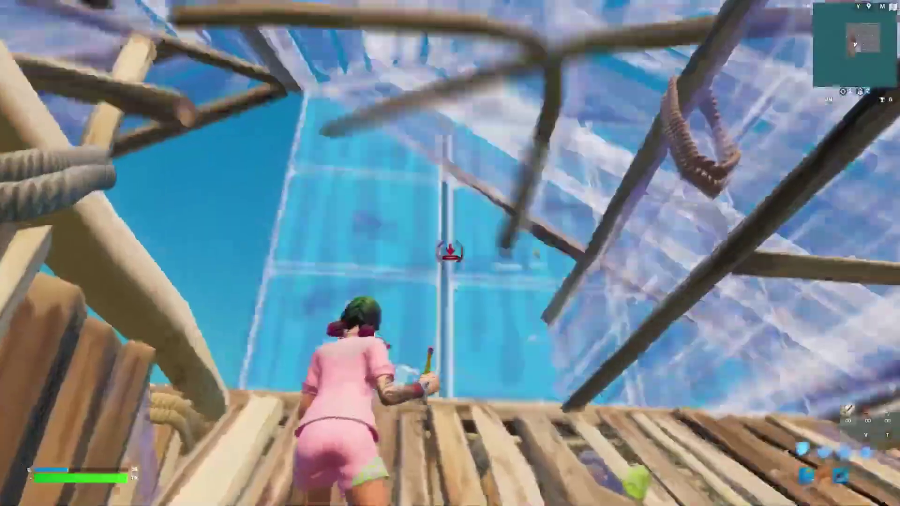
{"action": "left_click", "coordinate": [450, 253]}
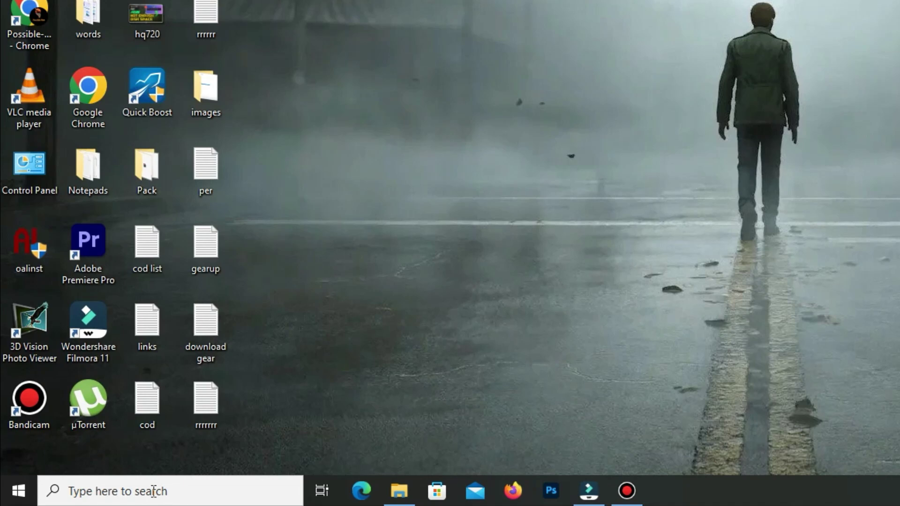
- Find and open GearUP Booster, and view the boost details of Red Dead Redemption
{"action": "left_click", "coordinate": [96, 497]}
{"action": "type", "text": "g"}
{"action": "type", "text": "earup bo"}
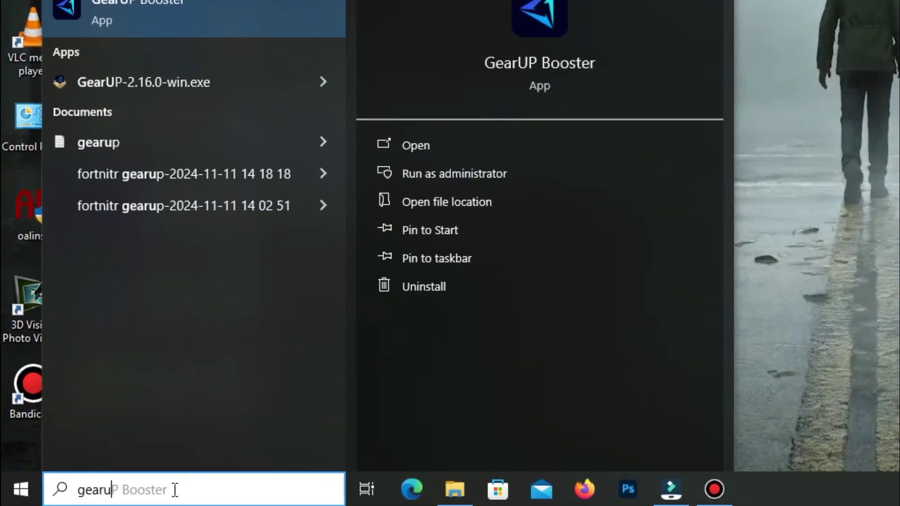
{"action": "type", "text": "oster"}
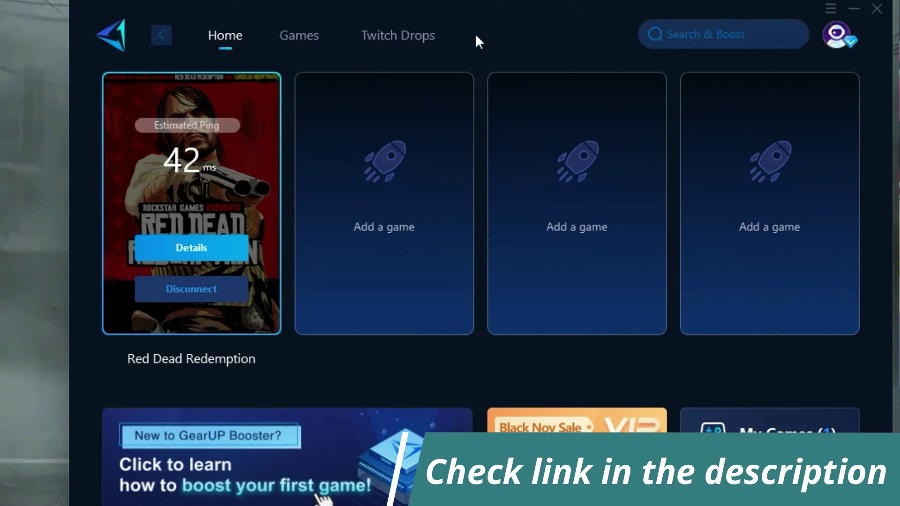
{"action": "left_click", "coordinate": [210, 249]}
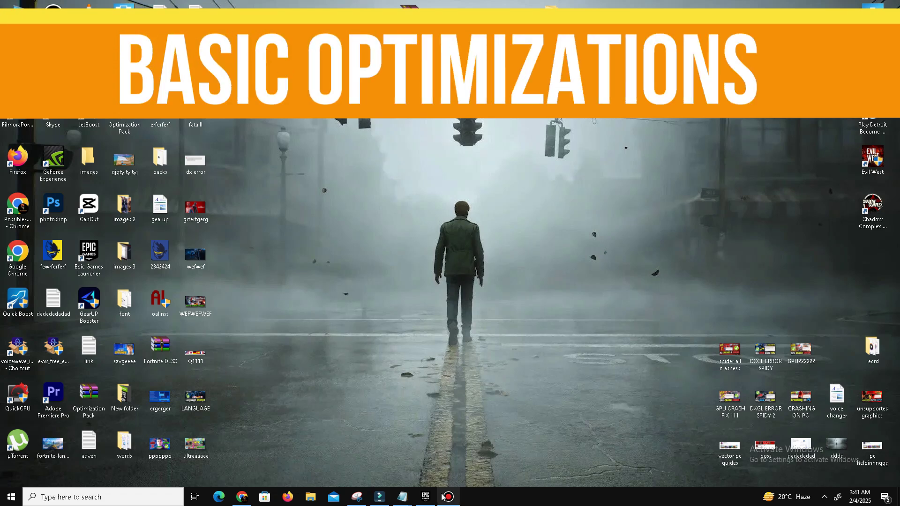
- Switch to the Epic Games Launcher, maximize it and open Fortnite's management settings from the library
{"action": "left_click", "coordinate": [426, 496]}
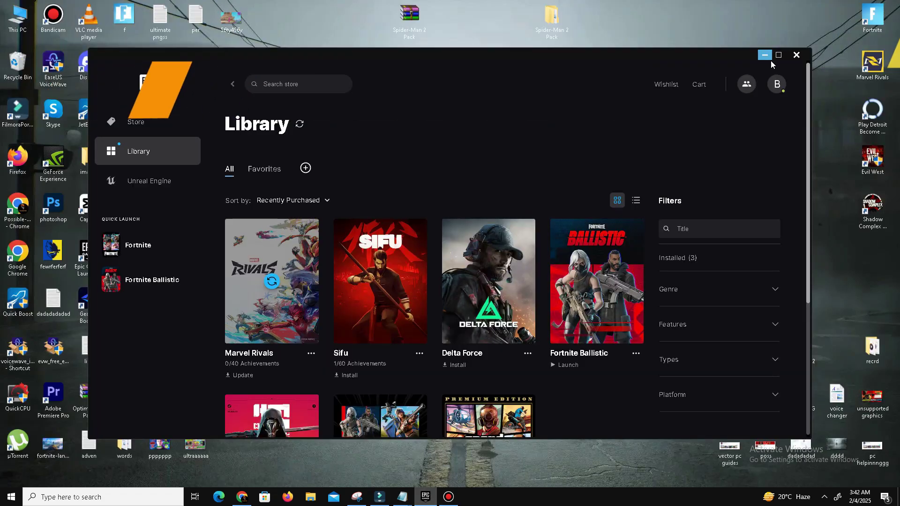
{"action": "left_click", "coordinate": [777, 55]}
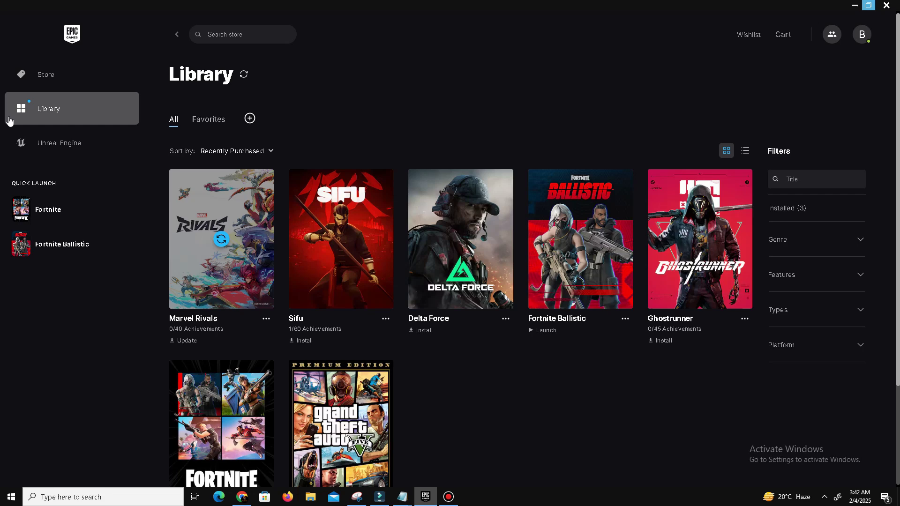
{"action": "scroll", "coordinate": [451, 398], "scroll_direction": "down", "scroll_amount": 3}
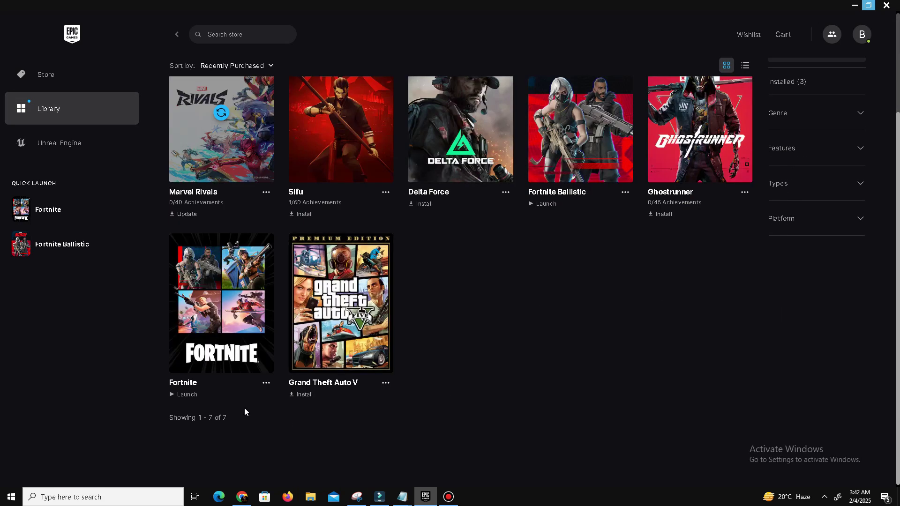
{"action": "left_click", "coordinate": [266, 383]}
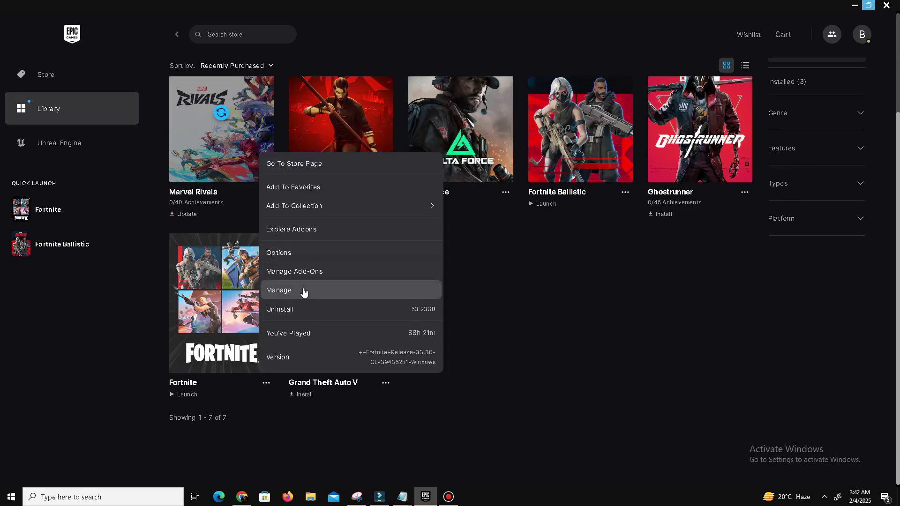
{"action": "left_click", "coordinate": [303, 291]}
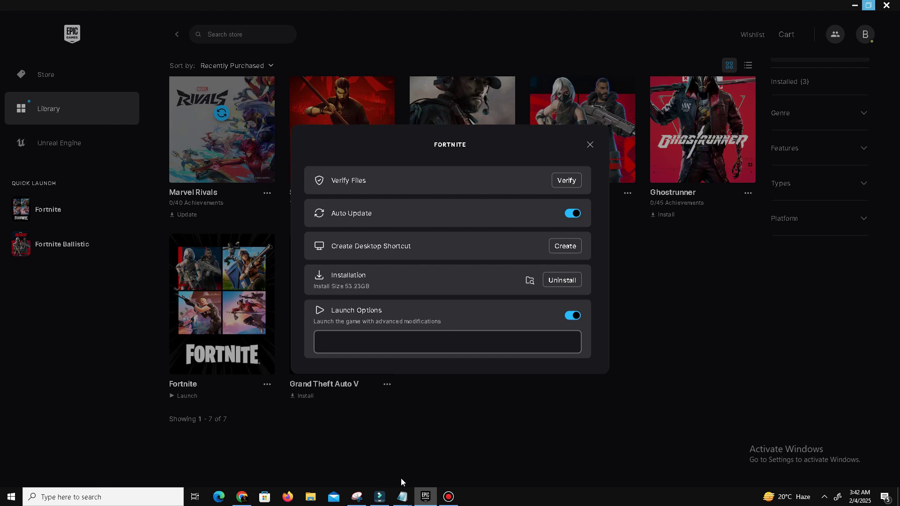
- Copy -landplay from the Notepad note and paste it into Fortnite's launch options
{"action": "mouse_move", "coordinate": [402, 497]}
{"action": "left_click", "coordinate": [453, 463]}
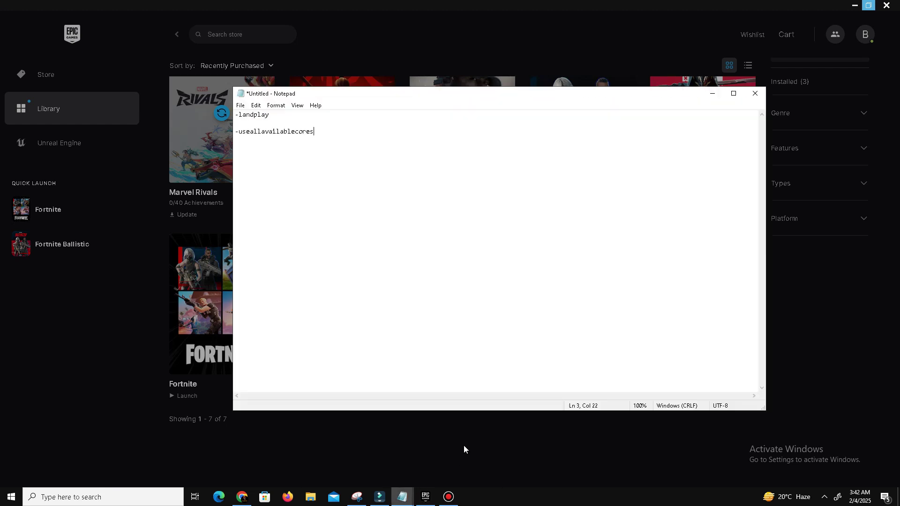
{"action": "left_click_drag", "start_coordinate": [271, 115], "coordinate": [225, 121]}
{"action": "key", "text": "ctrl+c"}
{"action": "left_click", "coordinate": [711, 93]}
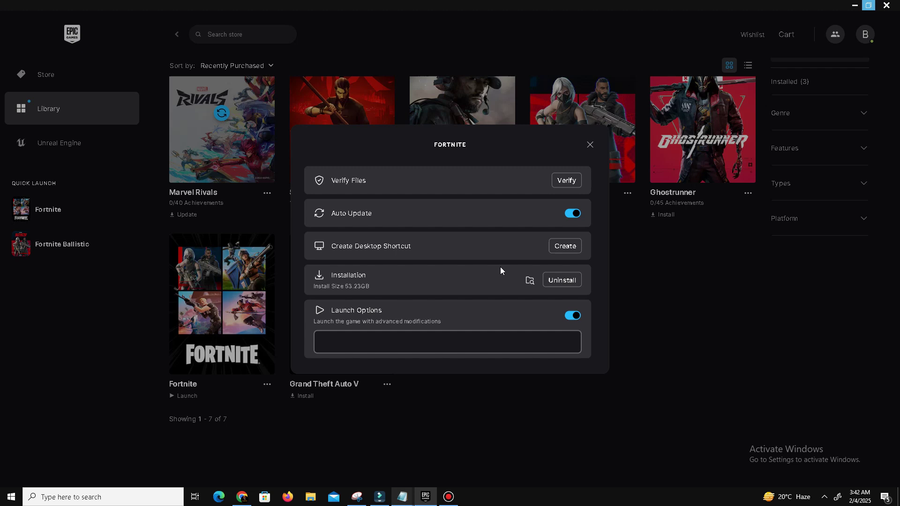
{"action": "left_click", "coordinate": [372, 344]}
{"action": "key", "text": "ctrl+v"}
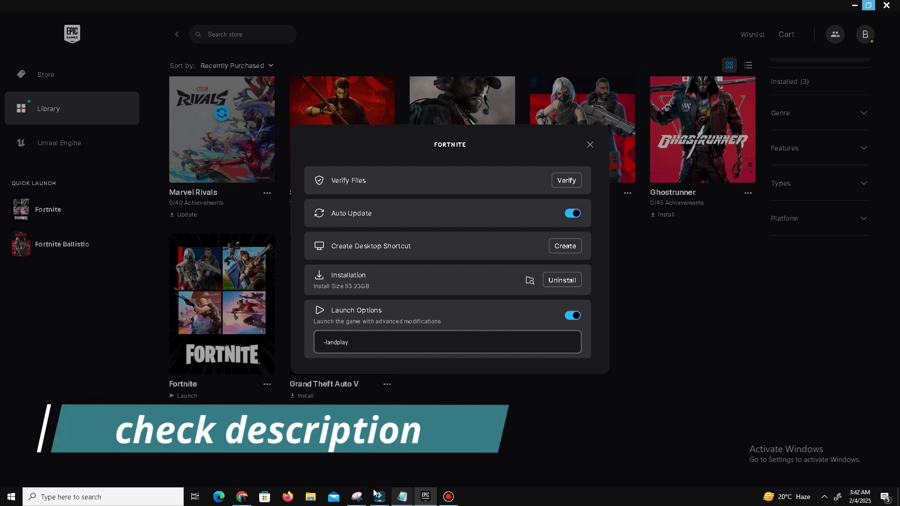
{"action": "mouse_move", "coordinate": [361, 499]}
{"action": "key", "text": "BackSpace"}
{"action": "key", "text": "BackSpace"}
{"action": "key", "text": "BackSpace"}
{"action": "key", "text": "BackSpace"}
{"action": "key", "text": "BackSpace"}
{"action": "key", "text": "BackSpace"}
{"action": "key", "text": "BackSpace"}
{"action": "key", "text": "BackSpace"}
{"action": "key", "text": "BackSpace"}
{"action": "key", "text": "BackSpace"}
{"action": "key", "text": "BackSpace"}
{"action": "key", "text": "BackSpace"}
{"action": "key", "text": "BackSpace"}
{"action": "key", "text": "BackSpace"}
{"action": "key", "text": "BackSpace"}
{"action": "key", "text": "BackSpace"}
{"action": "key", "text": "BackSpace"}
{"action": "key", "text": "BackSpace"}
{"action": "key", "text": "BackSpace"}
{"action": "key", "text": "BackSpace"}
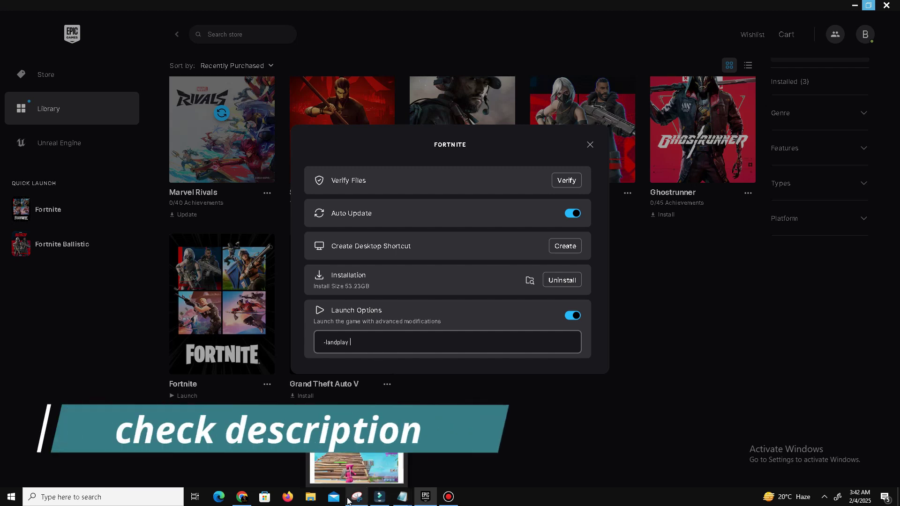
- Append -useallavailablecores from the Notepad note to Fortnite's launch options after -landplay, and close the game's management settings
{"action": "mouse_move", "coordinate": [402, 497]}
{"action": "left_click", "coordinate": [466, 454]}
{"action": "left_click_drag", "start_coordinate": [318, 132], "coordinate": [235, 131]}
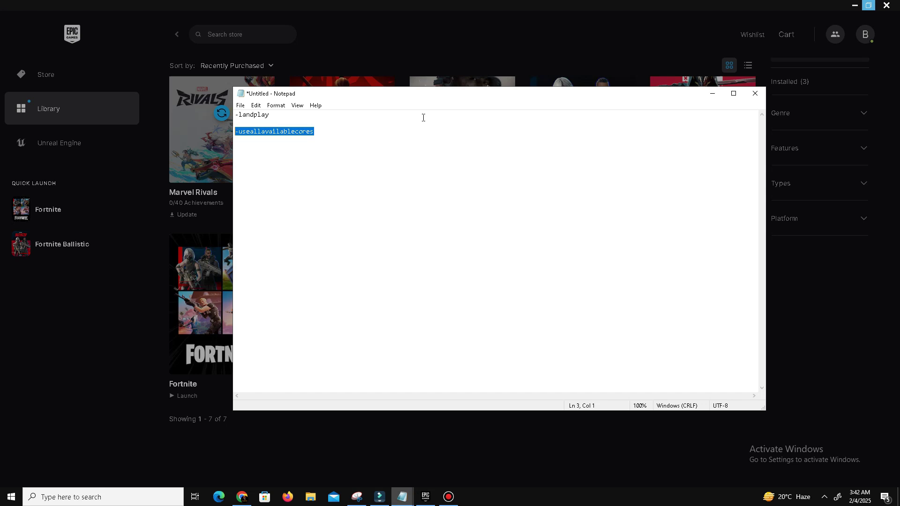
{"action": "left_click", "coordinate": [711, 93]}
{"action": "key", "text": "ctrl+v"}
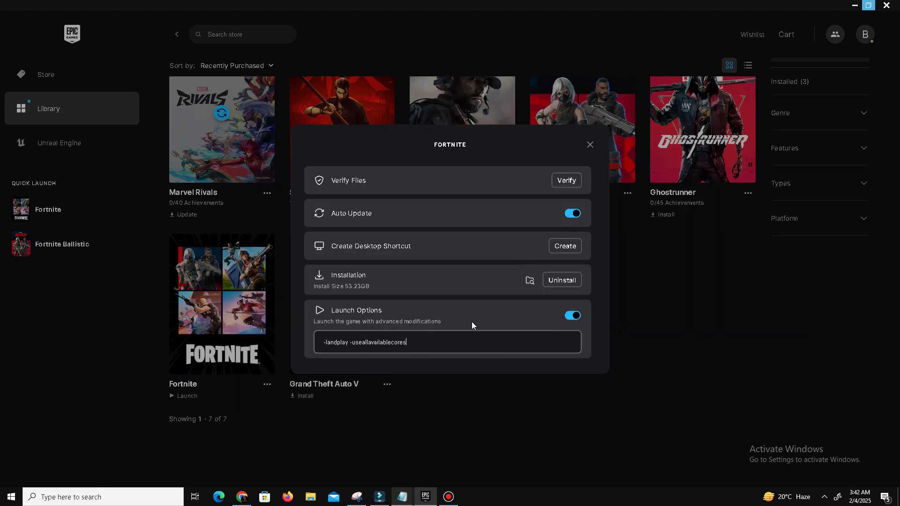
{"action": "left_click_drag", "start_coordinate": [406, 342], "coordinate": [236, 342]}
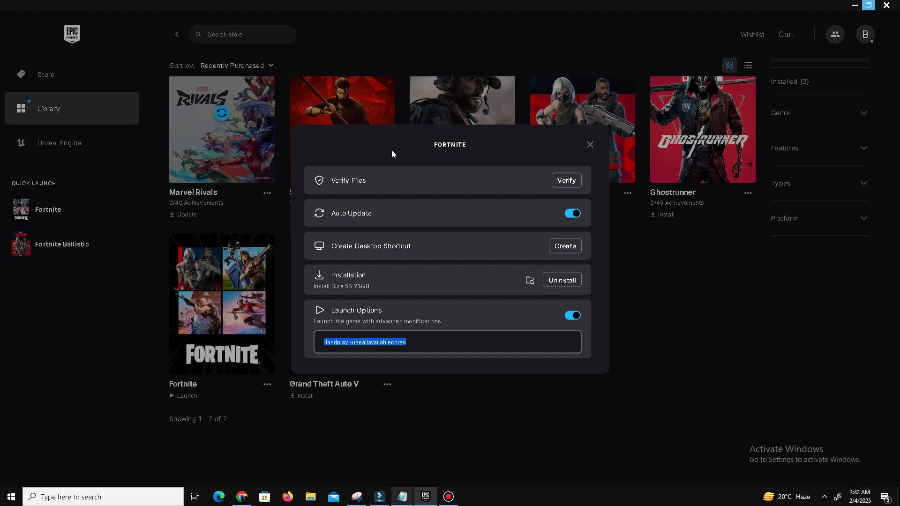
{"action": "left_click", "coordinate": [589, 146]}
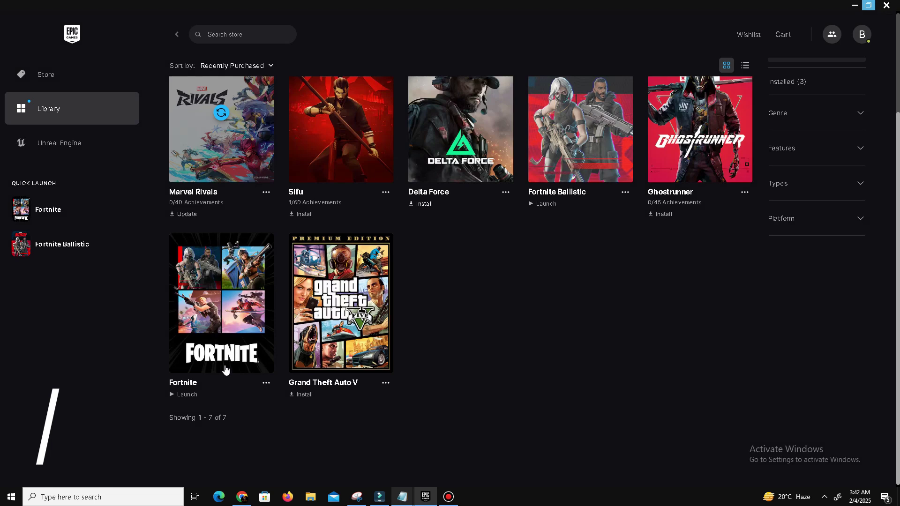
- Enable Pre-download Streamed Assets in Fortnite's installation options, and reopen the game's management settings
{"action": "left_click", "coordinate": [266, 383]}
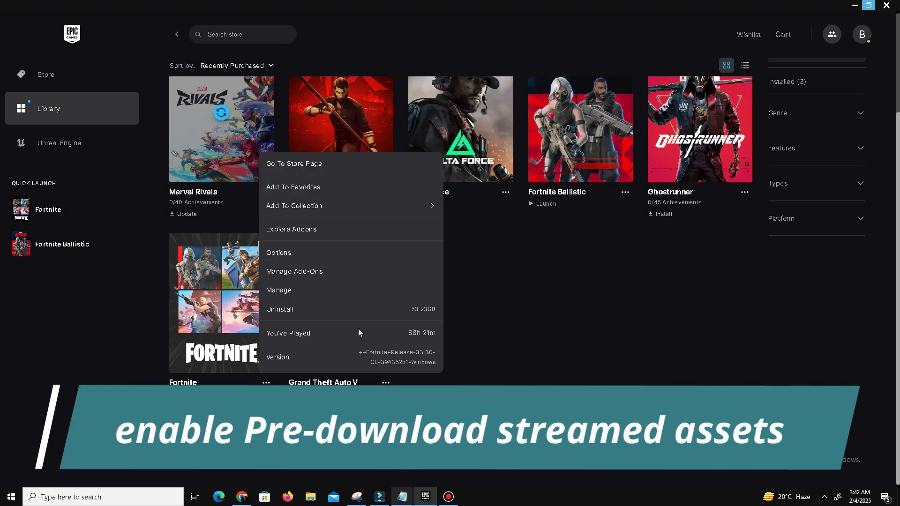
{"action": "left_click", "coordinate": [317, 254]}
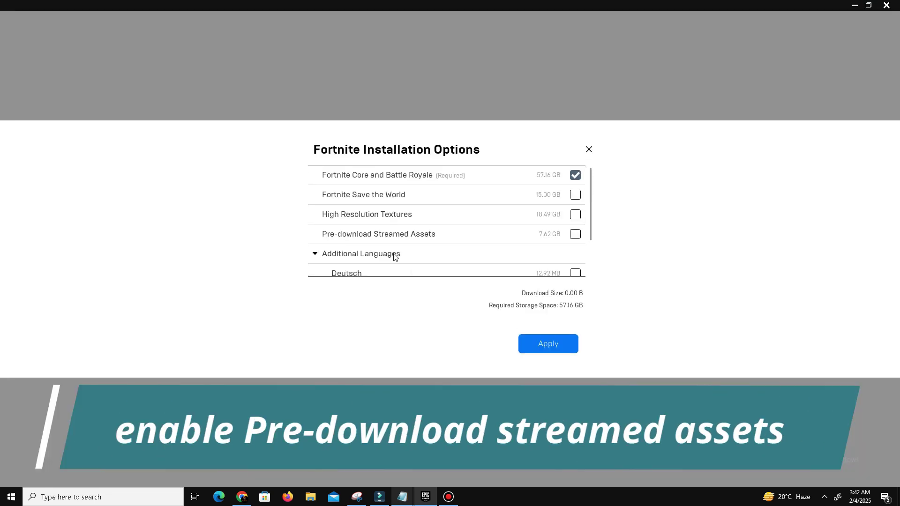
{"action": "left_click", "coordinate": [574, 238]}
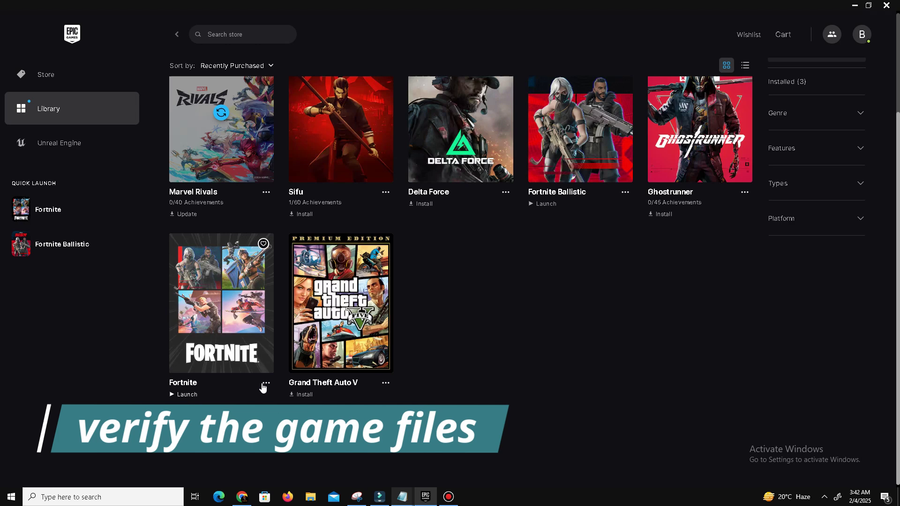
{"action": "left_click", "coordinate": [266, 383]}
{"action": "left_click", "coordinate": [288, 291]}
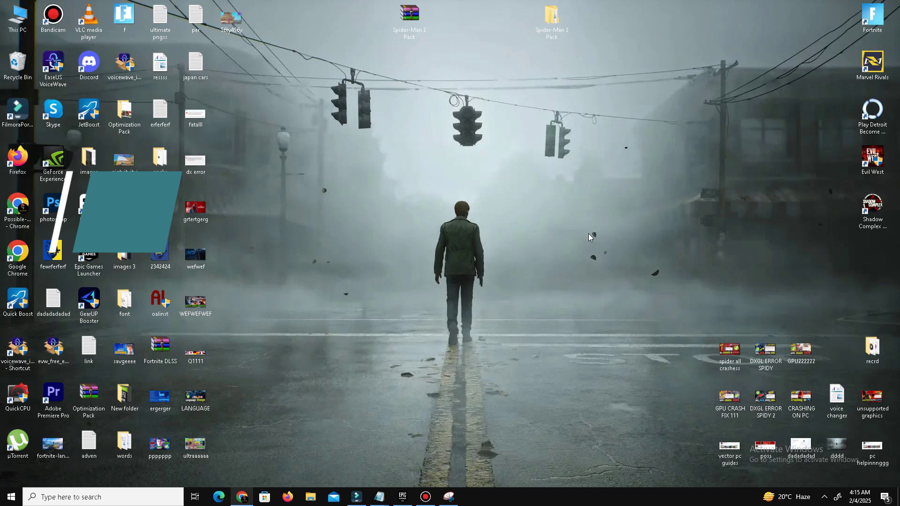
- Open the Windows Prefetch folder by running prefetch, select all files in it and close the folder
{"action": "key", "text": "super+r"}
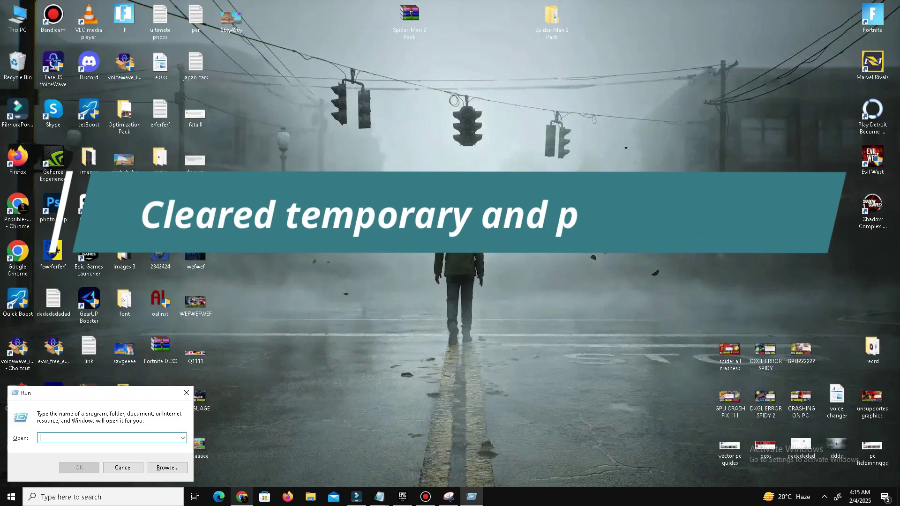
{"action": "type", "text": "prefetch"}
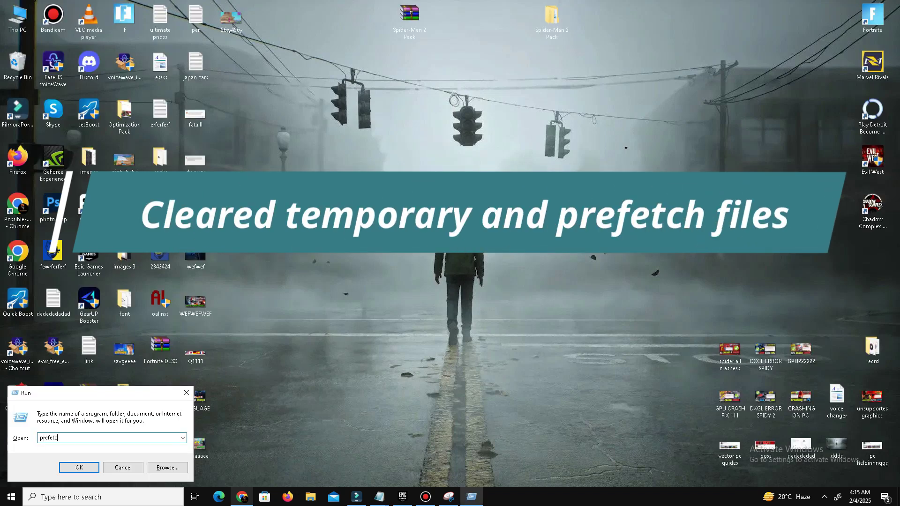
{"action": "double_click", "coordinate": [83, 437]}
{"action": "left_click", "coordinate": [81, 468]}
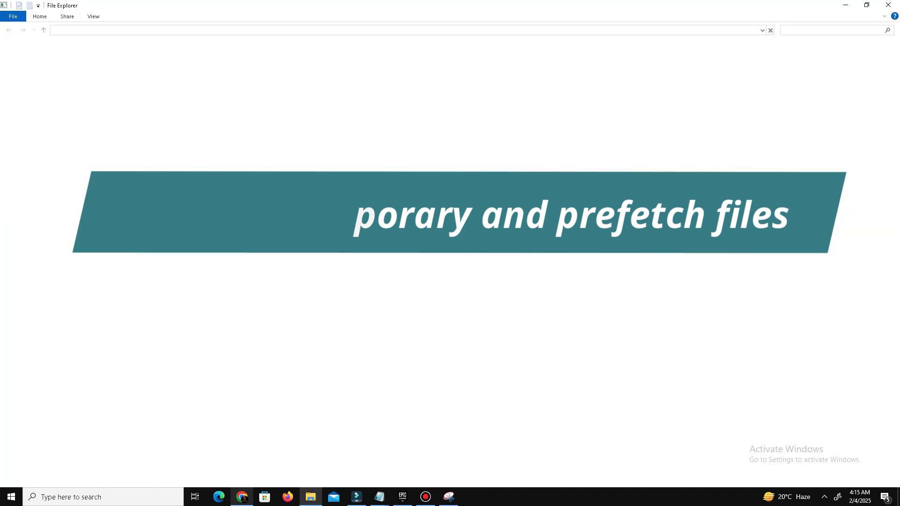
{"action": "key", "text": "ctrl+a"}
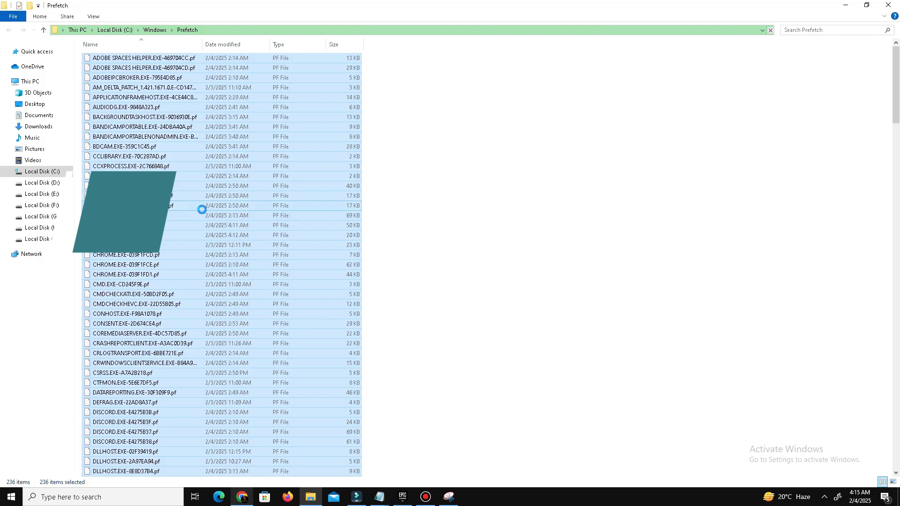
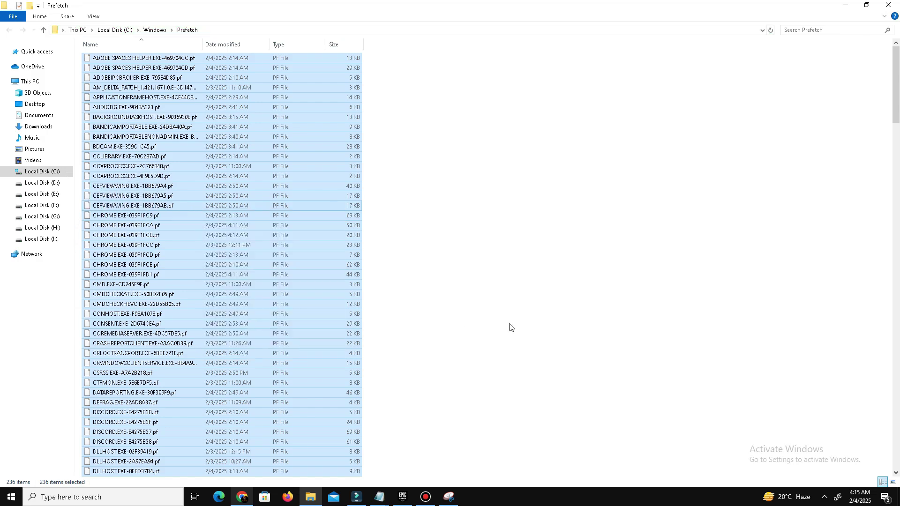
{"action": "left_click", "coordinate": [888, 5]}
- Delete everything in the AppData\Local\Temp folder, and confirm the permanent deletion of the Recycle Bin's items
{"action": "key", "text": "super+r"}
{"action": "type", "text": "%"}
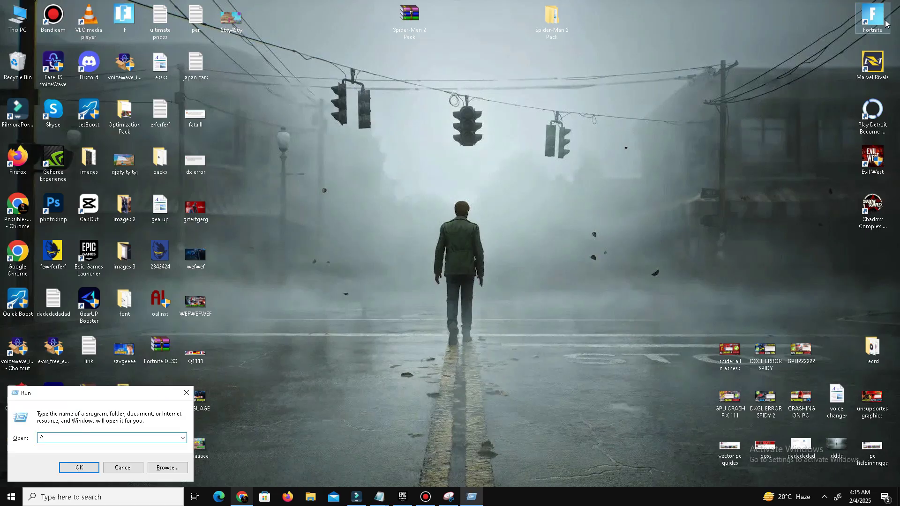
{"action": "key", "text": "BackSpace"}
{"action": "type", "text": "%"}
{"action": "type", "text": "%"}
{"action": "key", "text": "Return"}
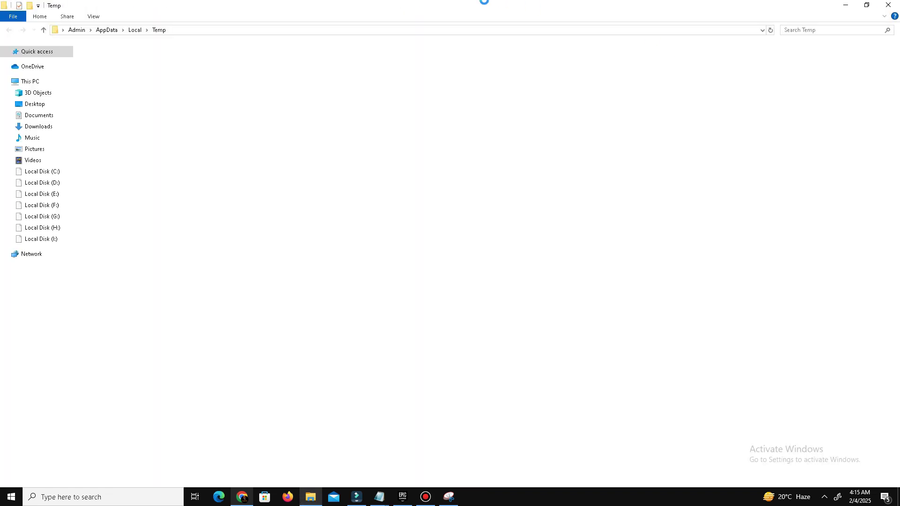
{"action": "key", "text": "ctrl+a"}
{"action": "right_click", "coordinate": [137, 116]}
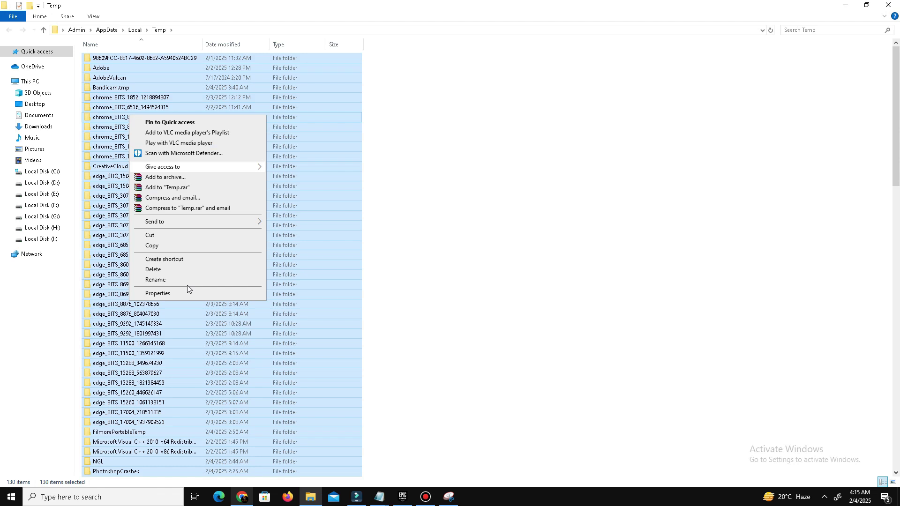
{"action": "left_click", "coordinate": [169, 270]}
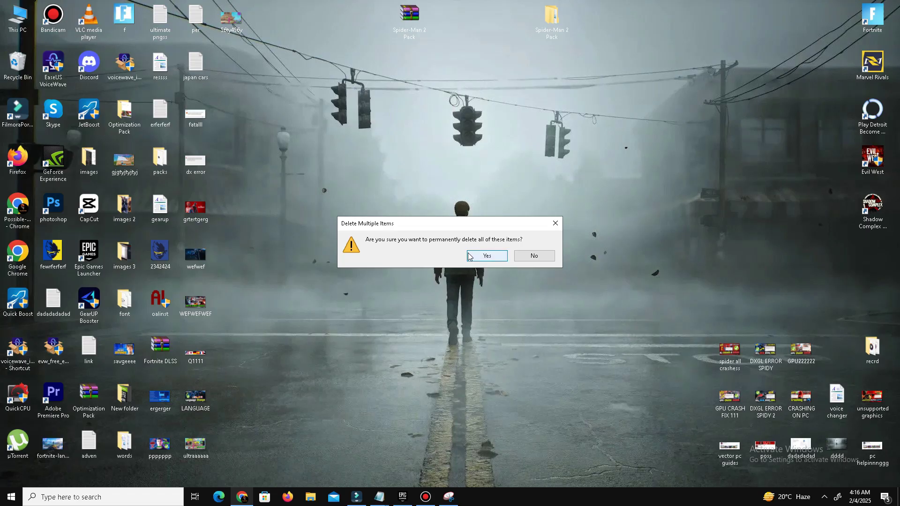
{"action": "left_click", "coordinate": [487, 255]}
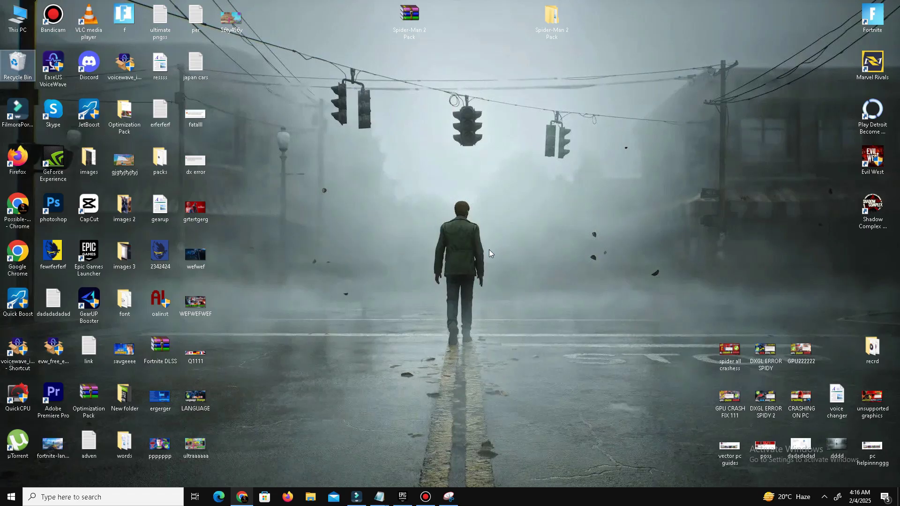